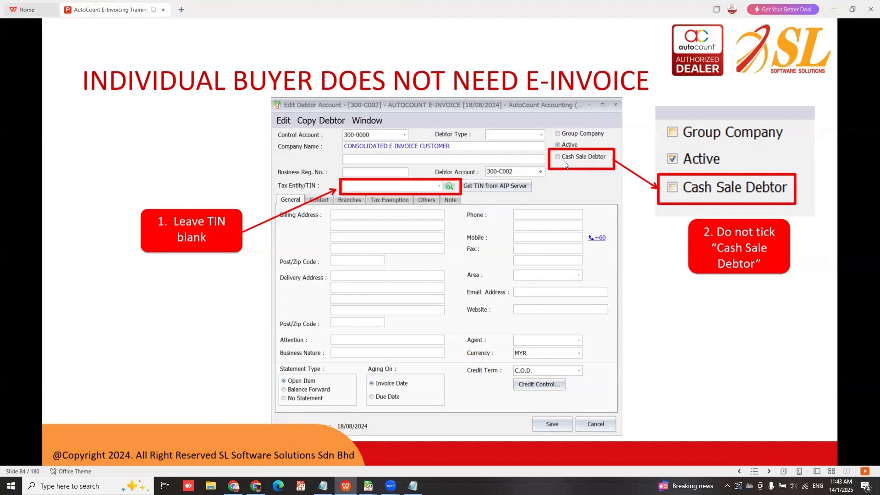
left_click(494, 236)
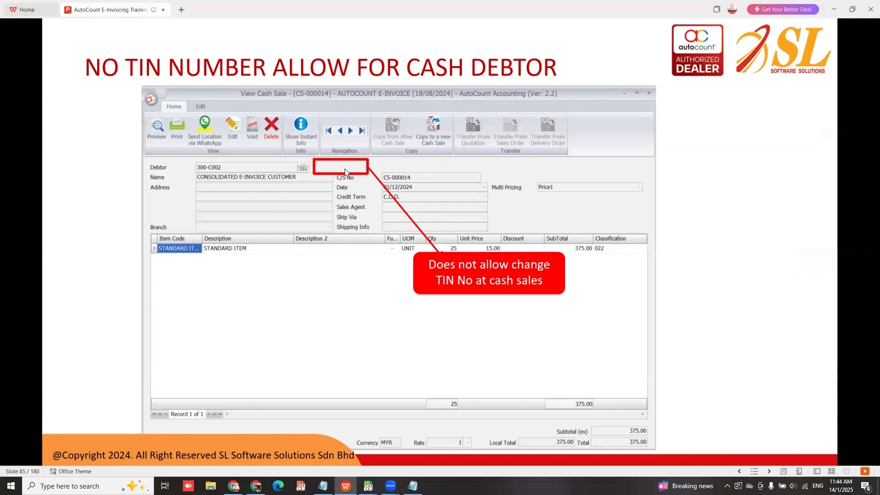
key("Left")
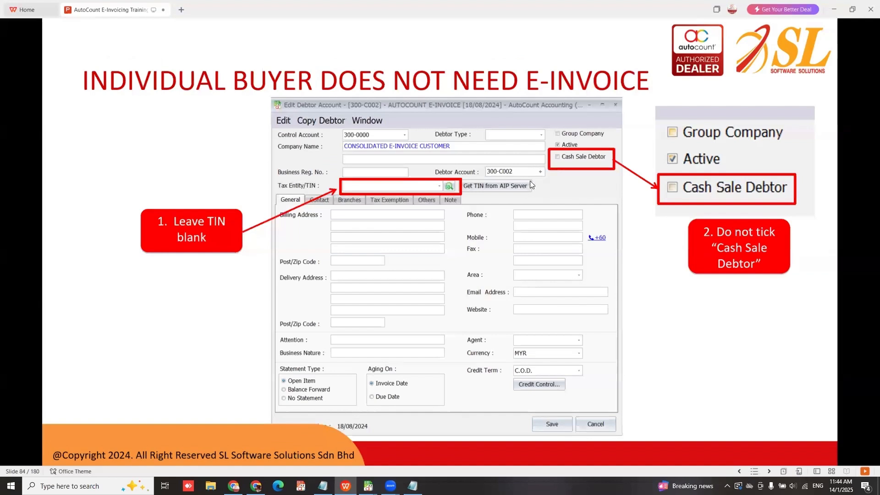
key("Right")
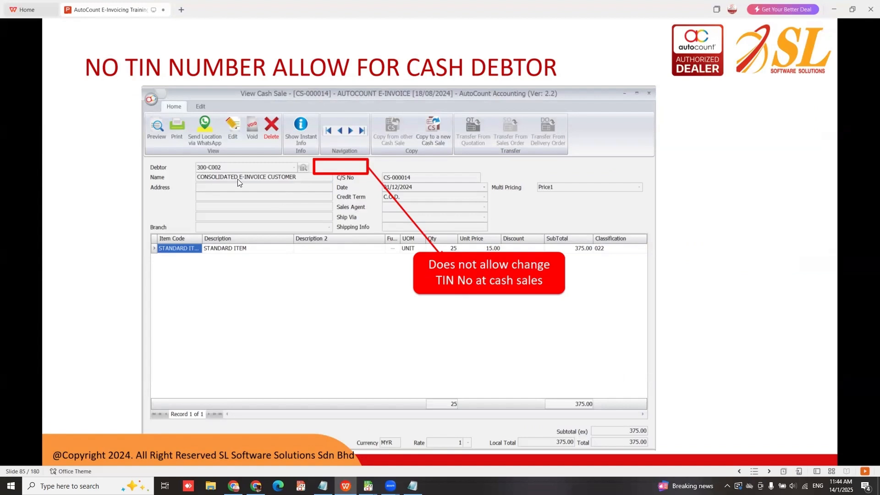
left_click(338, 167)
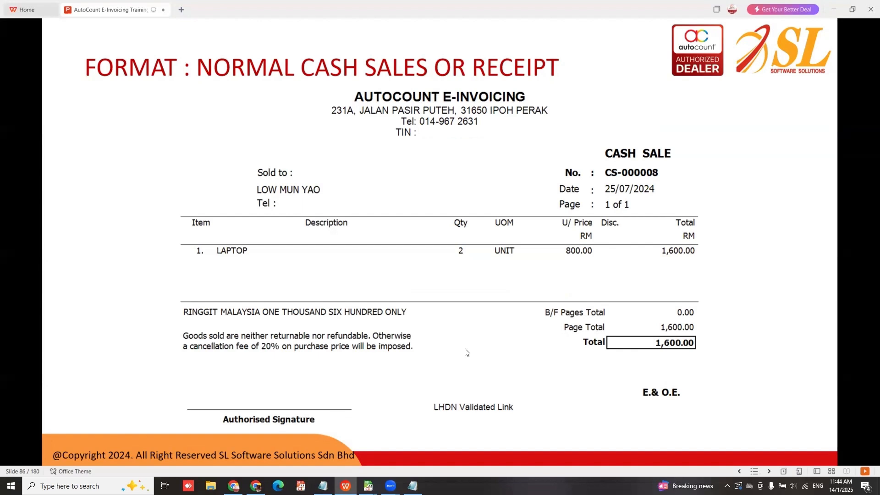
scroll(479, 297, "down", 1)
scroll(479, 291, "up", 1)
Step: Switch to AutoCount Accounting and open Debtor Maintenance
mouse_move(369, 486)
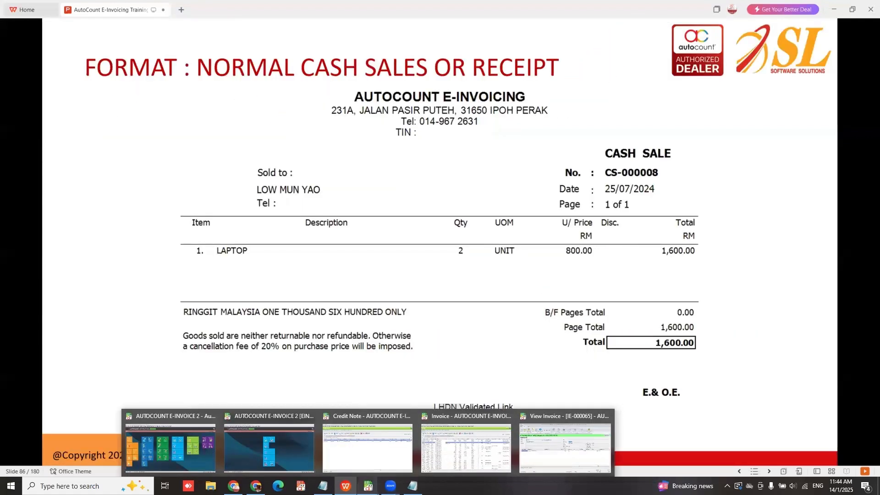
left_click(550, 452)
left_click(49, 22)
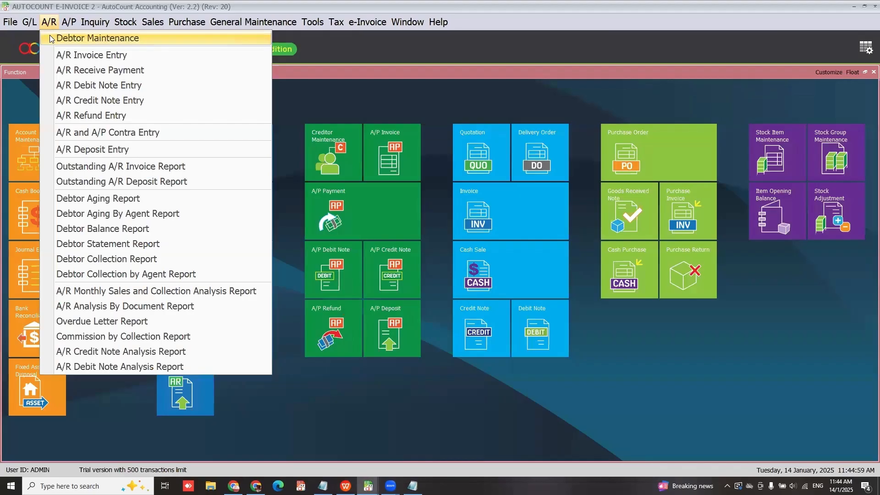
left_click(52, 38)
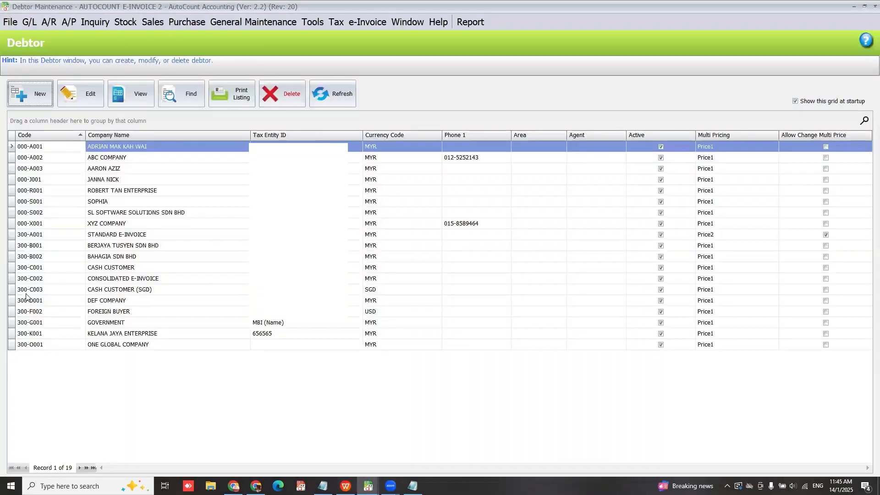
Step: Check the Tax Entity/TIN and Cash Sale Debtor settings of CASH CUSTOMER (SGD) and CASH CUSTOMER, closing each record without changes
left_click(133, 292)
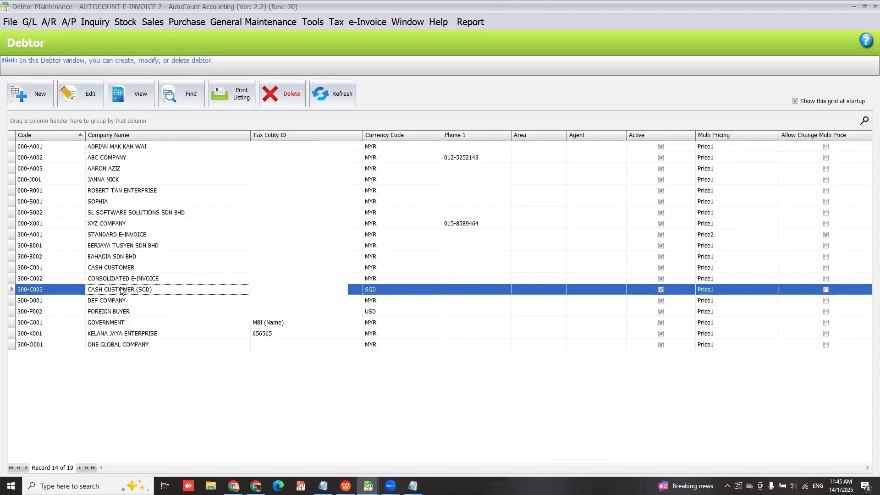
left_click(85, 92)
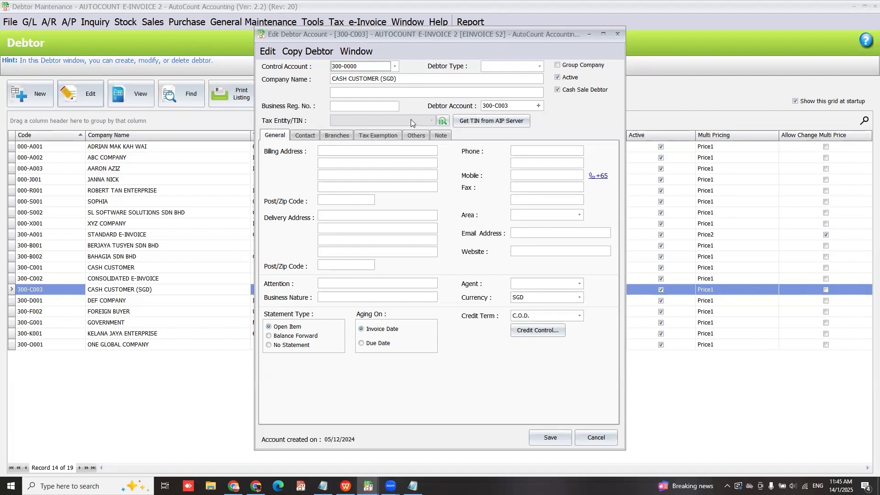
left_click(613, 30)
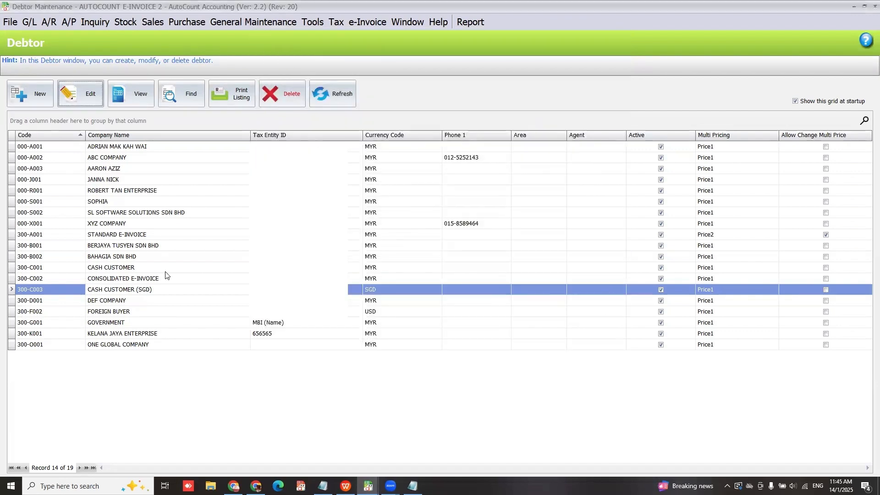
left_click(135, 268)
left_click(93, 103)
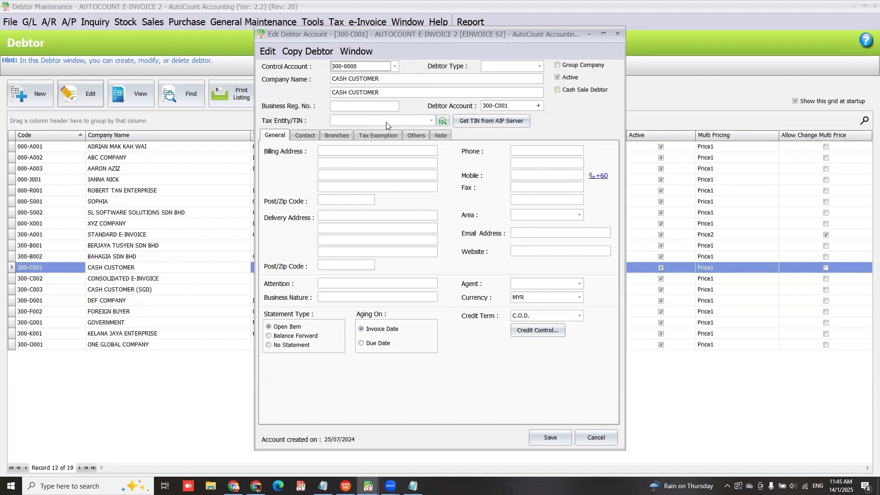
left_click(618, 34)
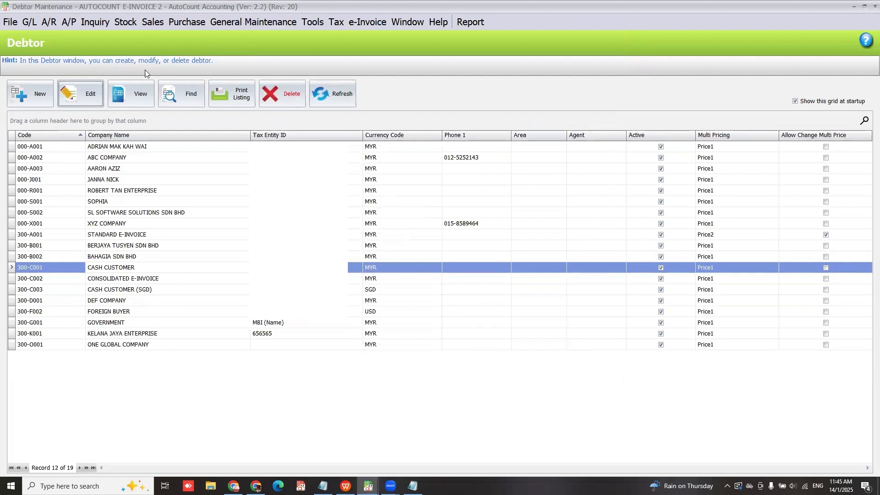
Step: Create a new cash sale with CASH CUSTOMER (SGD) as the debtor
left_click(155, 22)
left_click(185, 104)
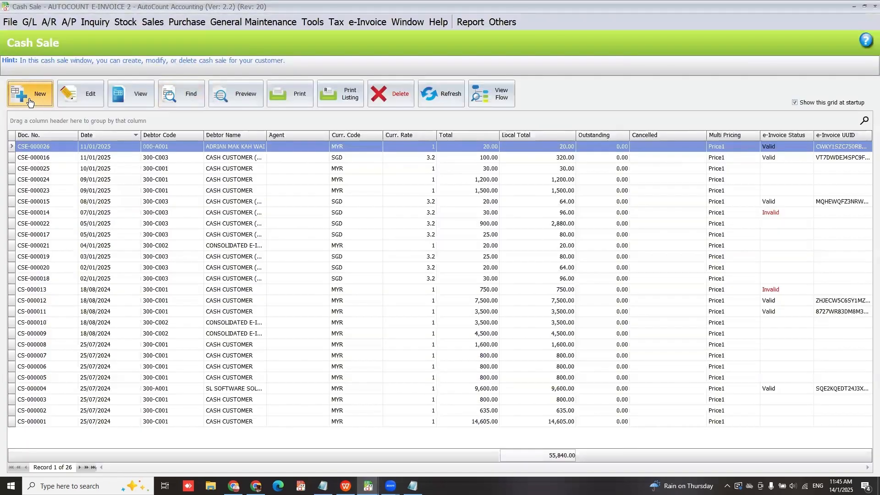
left_click(29, 102)
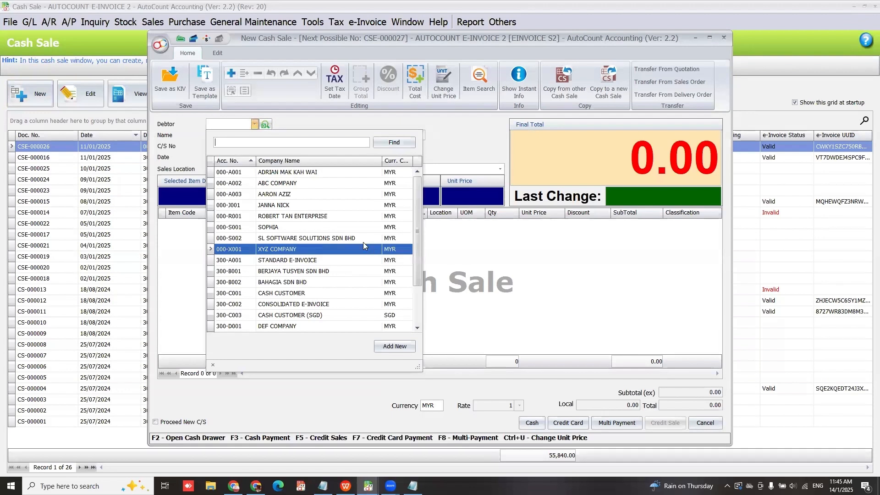
left_click(315, 314)
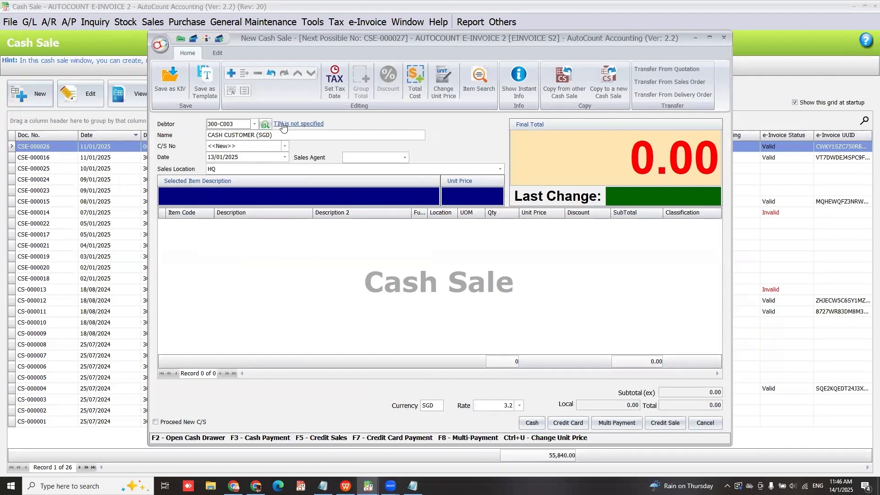
Step: Add the IPHONE item, code 00002, as a line of the cash sale
right_click(276, 255)
left_click(211, 229)
left_click(210, 223)
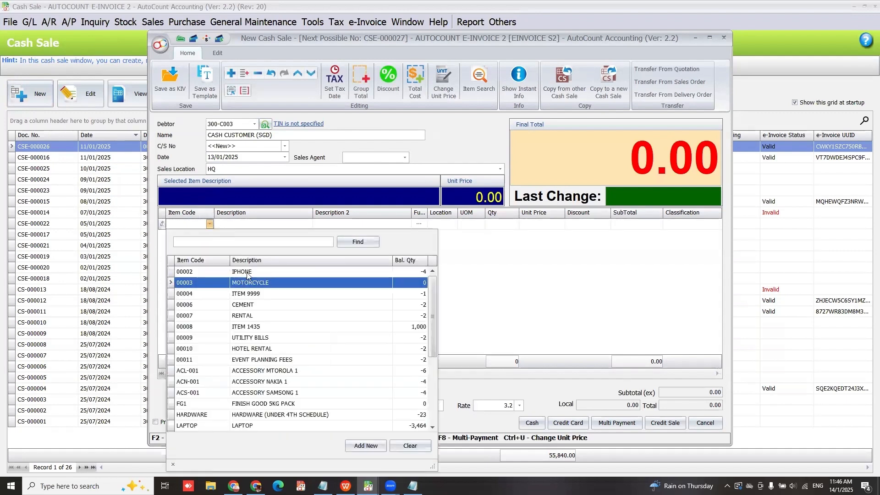
left_click(247, 272)
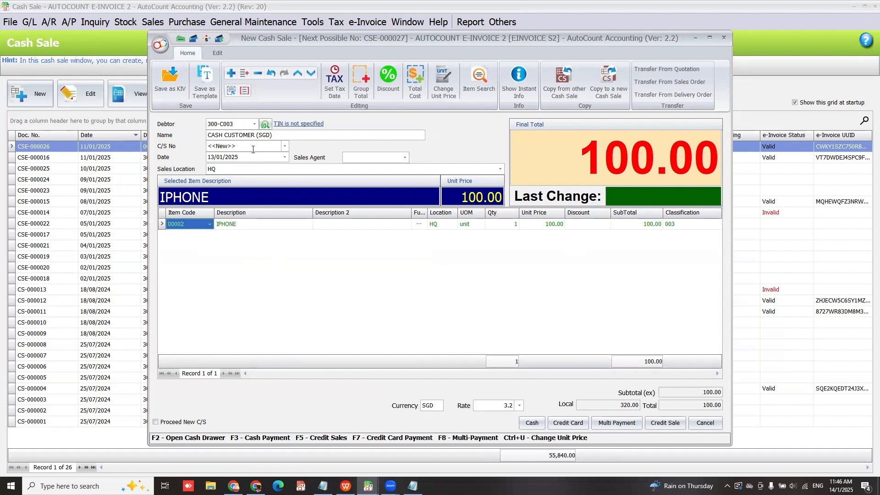
Step: Complete the cash sale with a cash payment of 100.00 SGD
left_click(531, 423)
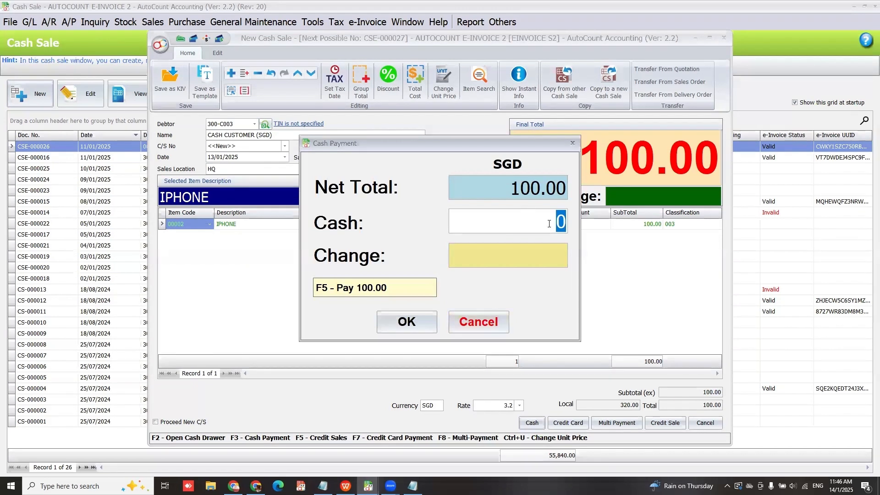
type("100")
key("Tab")
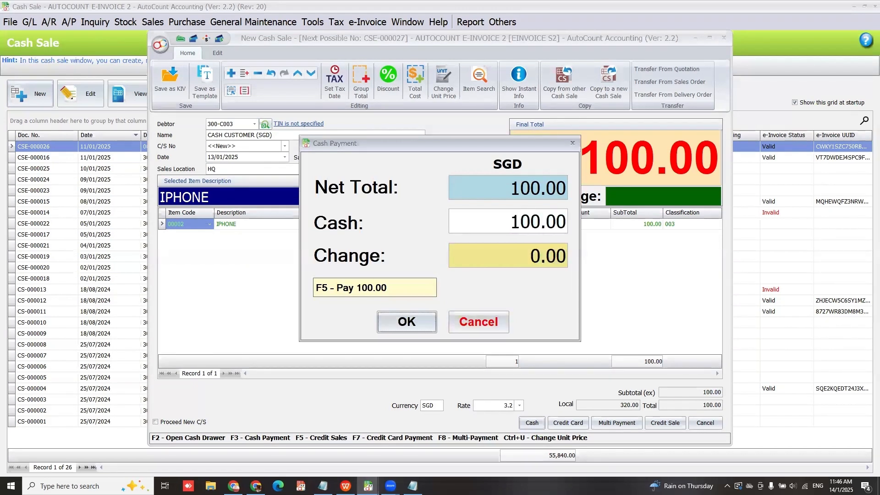
left_click(406, 323)
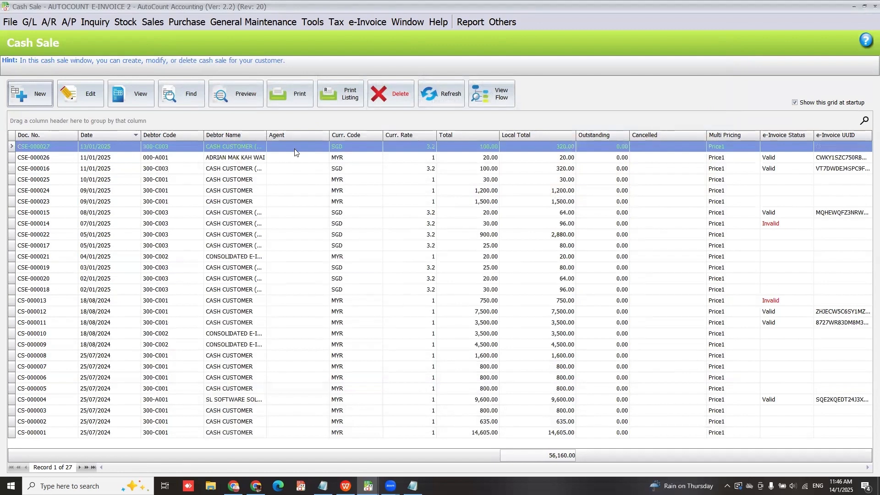
Step: Reopen the new IPHONE cash sale for editing and browse the tax entities available for its unspecified TIN
left_click(74, 101)
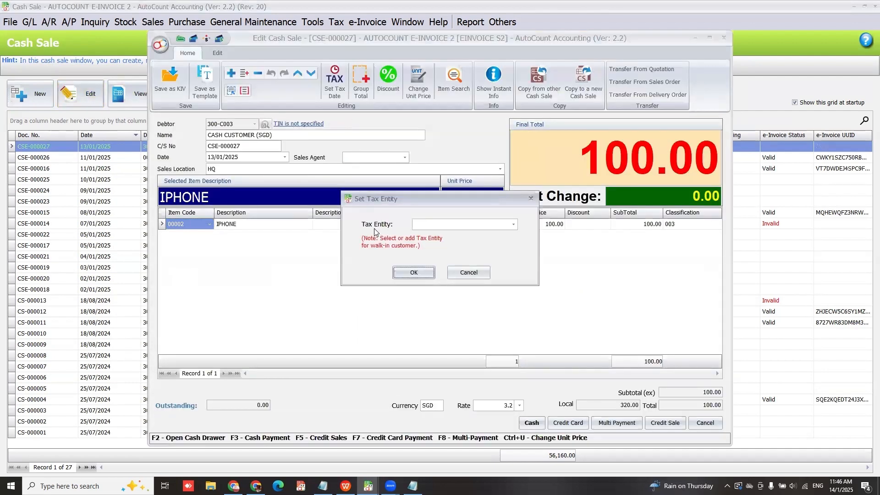
left_click(514, 225)
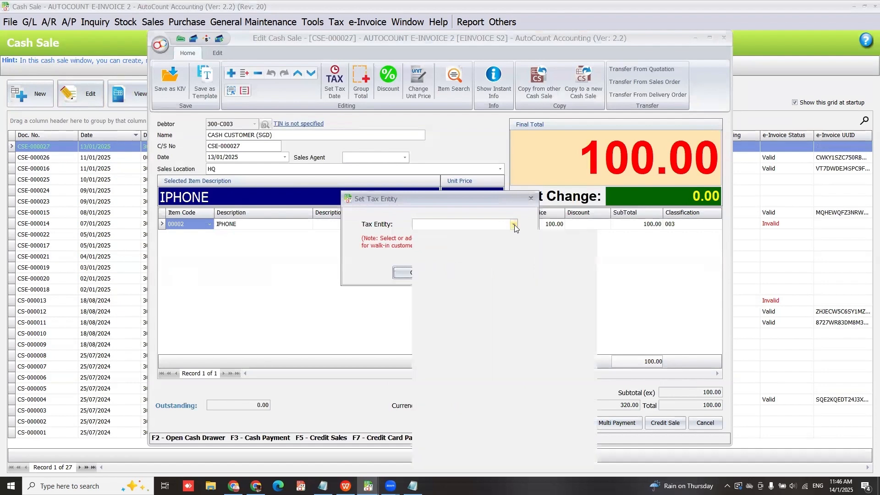
scroll(591, 299, "down", 4)
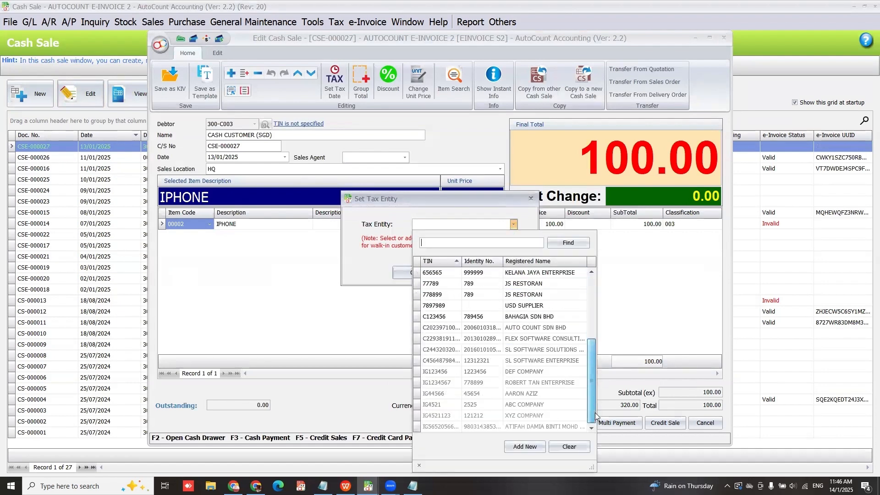
Step: Try creating a new tax entity in the Individual category and cancel it
left_click(526, 447)
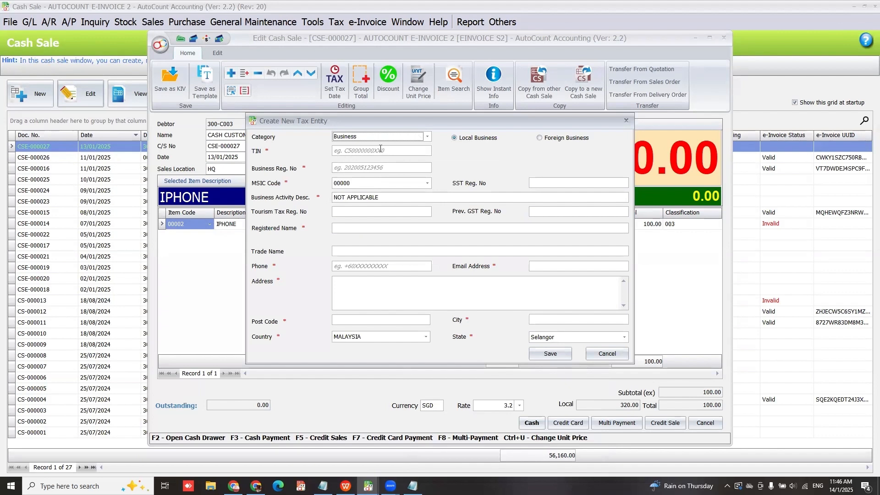
left_click(427, 138)
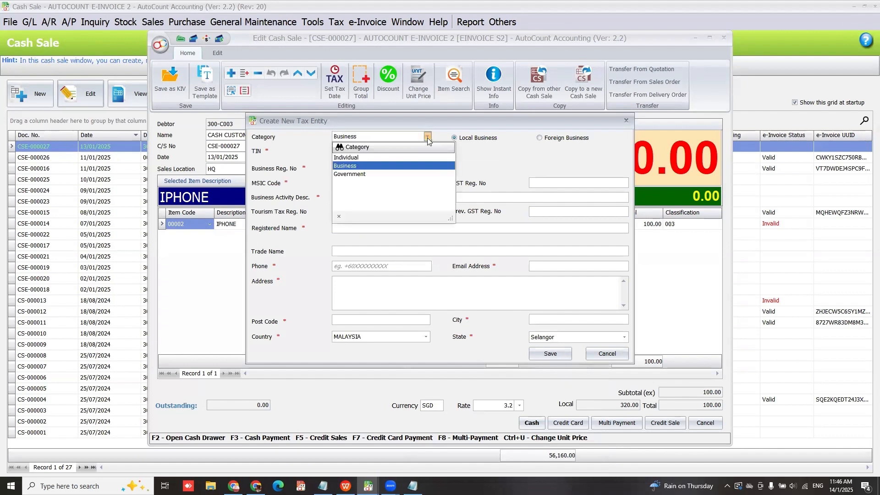
left_click(360, 158)
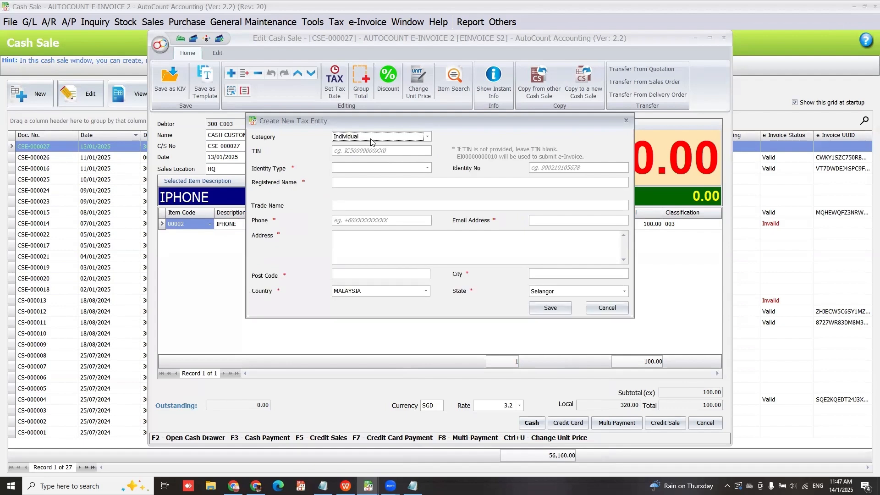
left_click(606, 308)
left_click(440, 236)
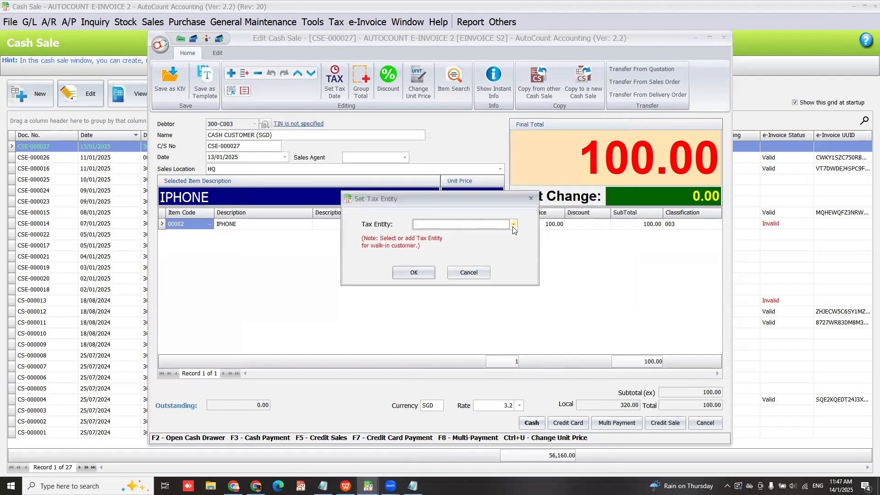
Step: Assign the individual buyer's existing MyKAD tax entity to the cash sale
left_click(514, 224)
scroll(589, 309, "down", 1)
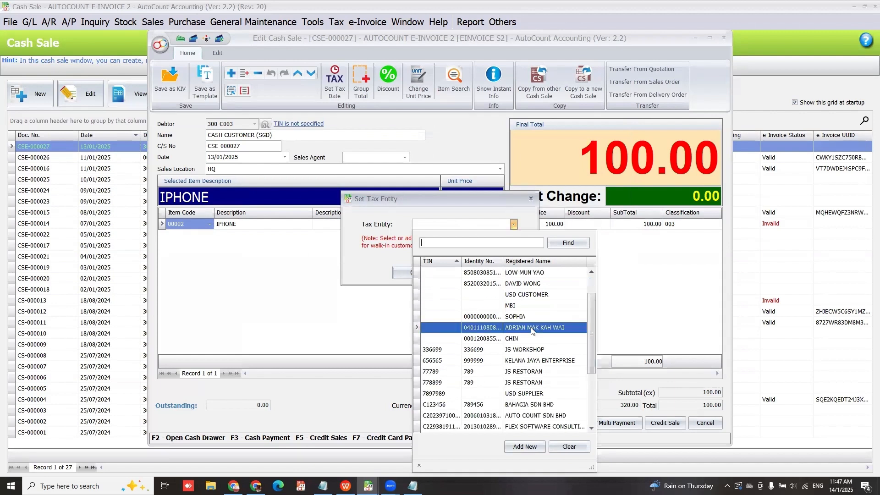
left_click(532, 328)
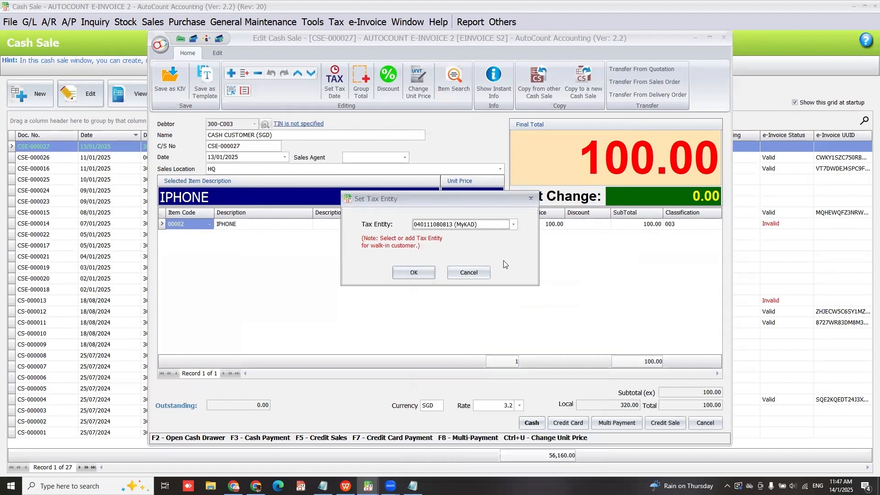
left_click(400, 273)
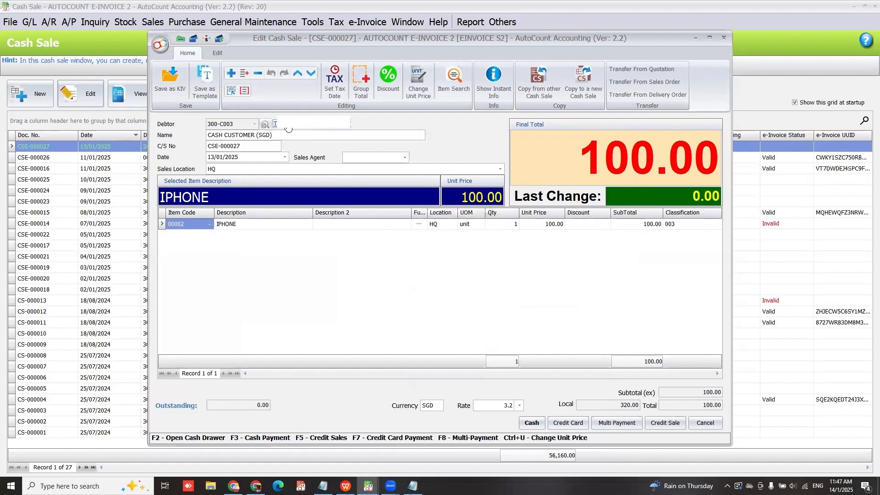
Step: Save the edited cash sale as a cash payment and refresh the list to update its e-Invoice status
left_click(539, 423)
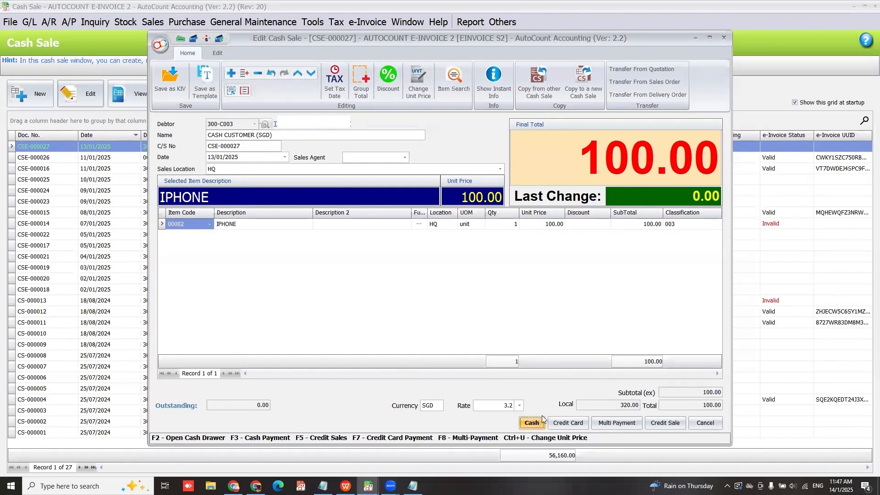
left_click(424, 334)
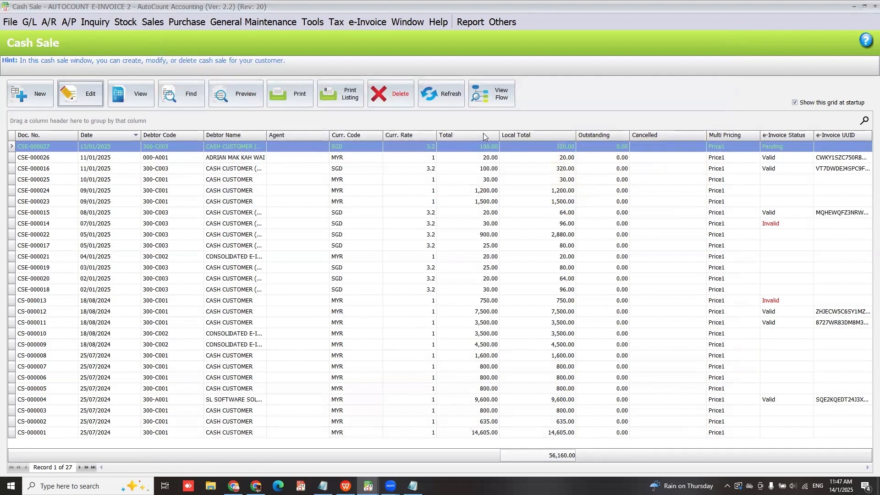
left_click(435, 93)
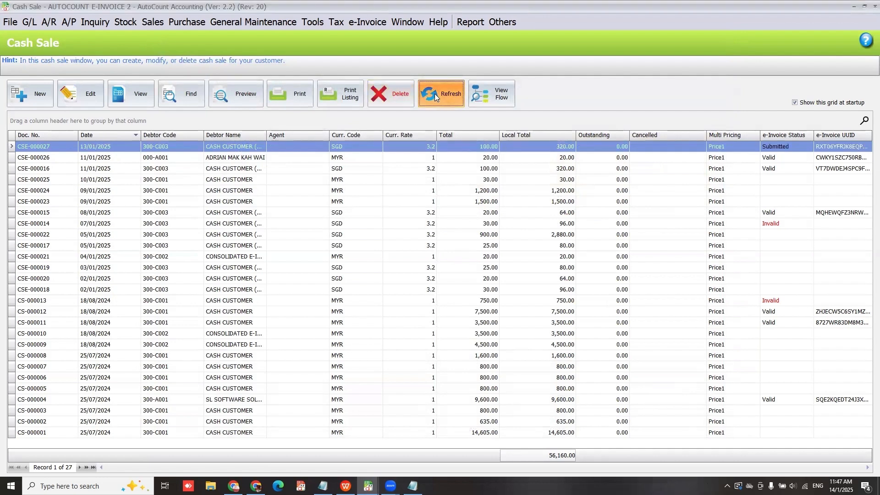
left_click(435, 94)
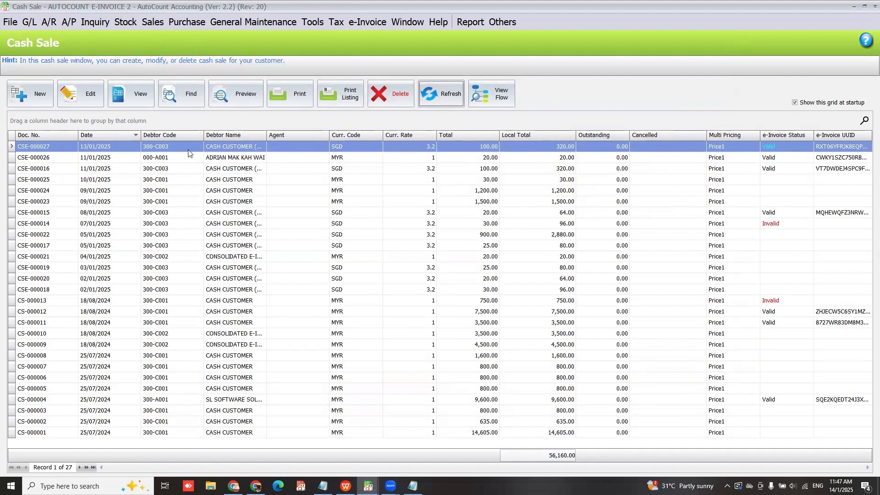
Step: Create a new cash sale for debtor 300-C001 CASH CUSTOMER with item 00002 IPHONE as its detail line
left_click(51, 103)
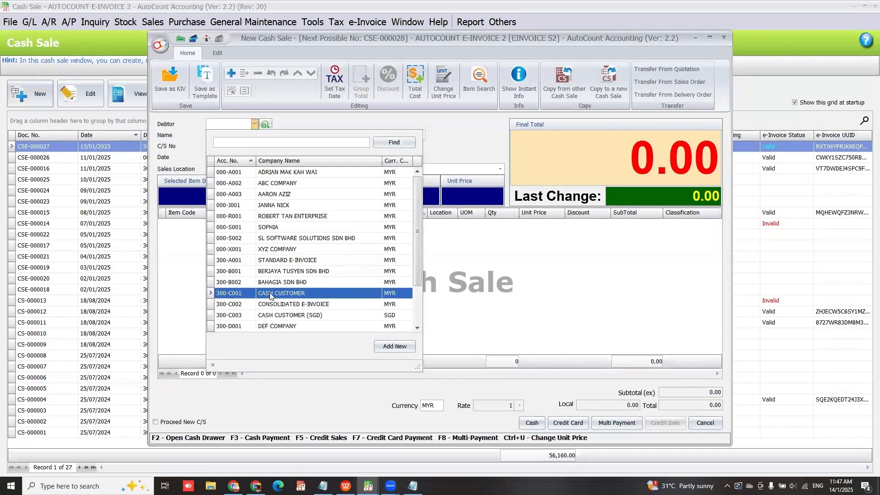
left_click(270, 294)
right_click(259, 266)
left_click(275, 277)
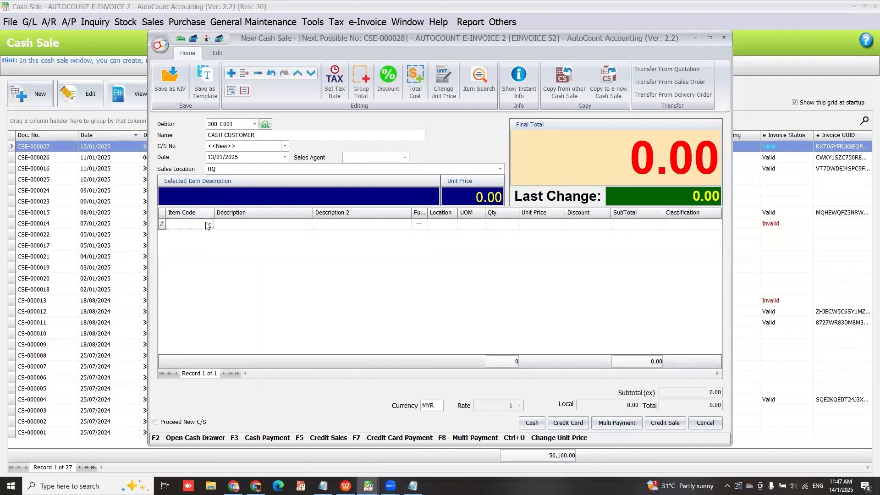
left_click(208, 225)
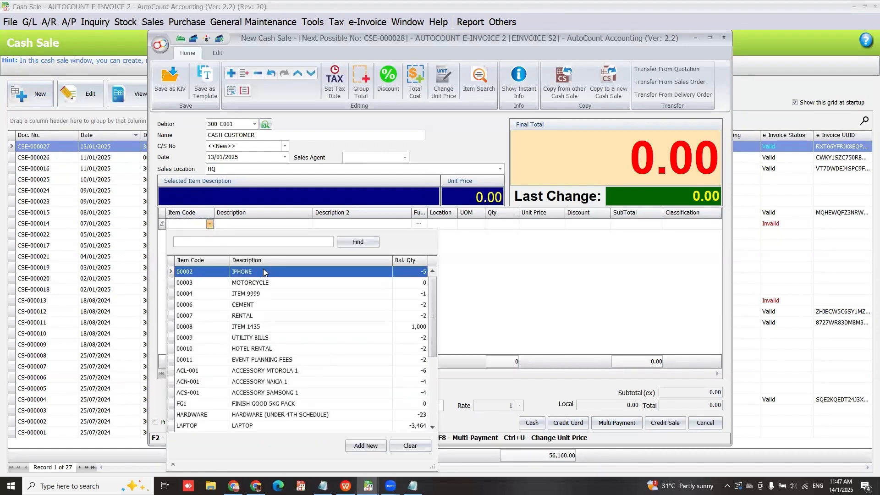
left_click(264, 273)
Step: Save the new cash sale as a cash payment with 100 received
left_click(532, 423)
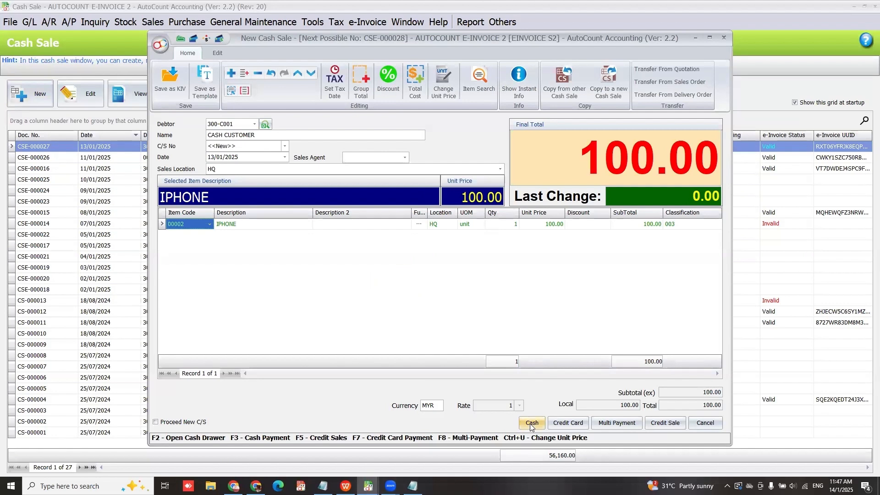
type("100")
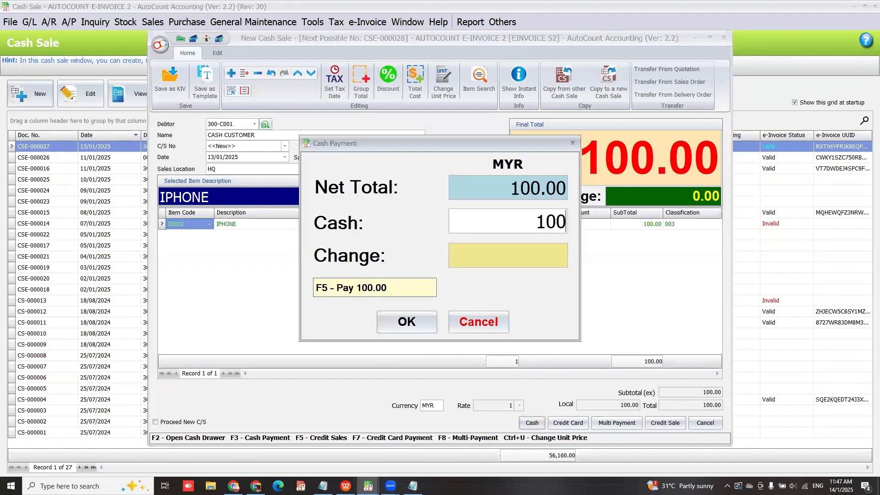
left_click(400, 317)
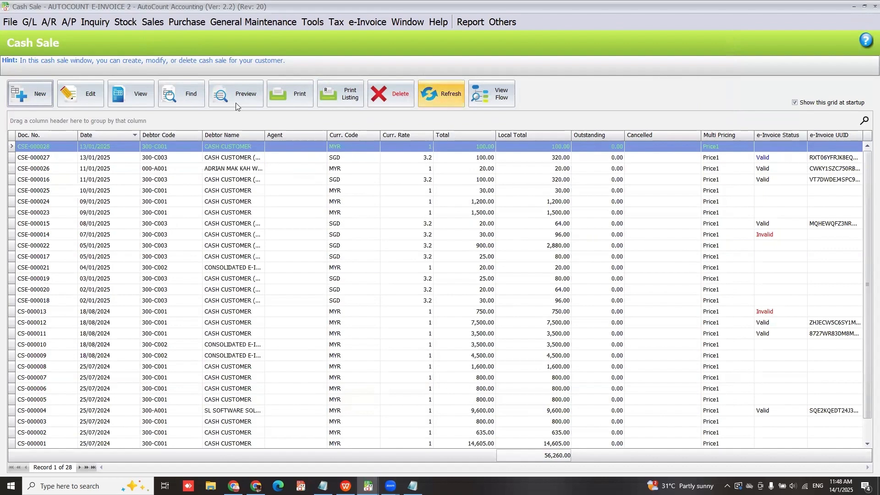
Step: Open the newly saved CASH CUSTOMER sale of the IPHONE for editing
left_click(82, 103)
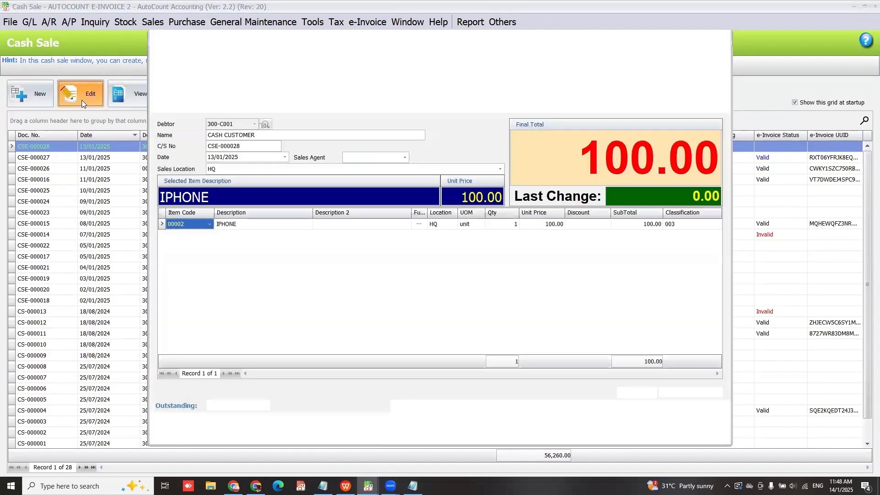